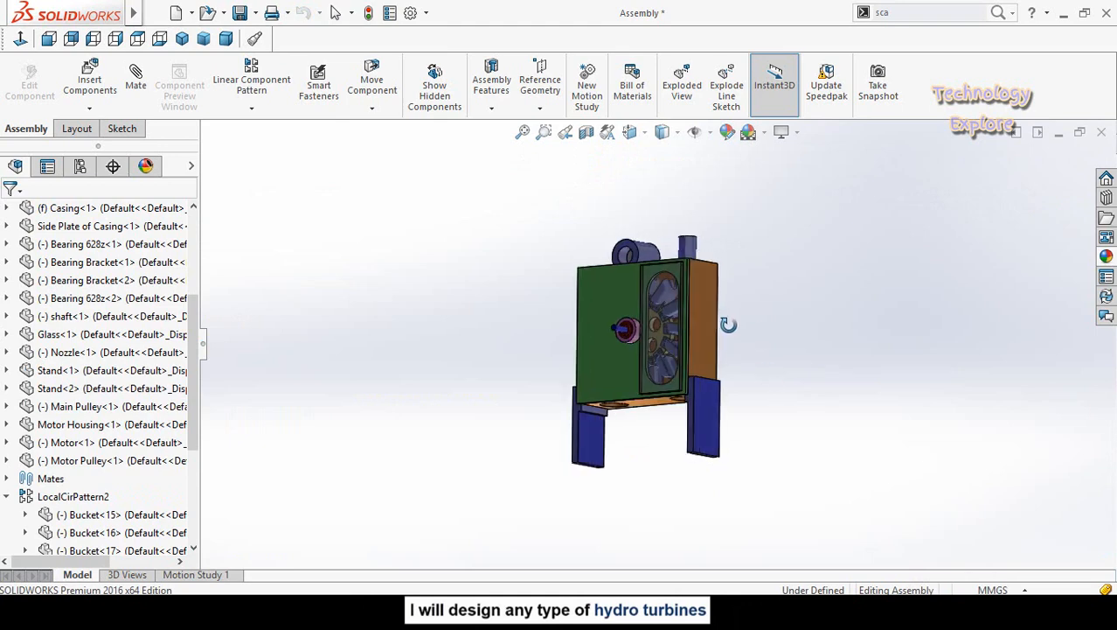
Inspect the turbine assembly from several angles, including the runner buckets visible through the casing's glass window
scroll(680, 339, "down", 4)
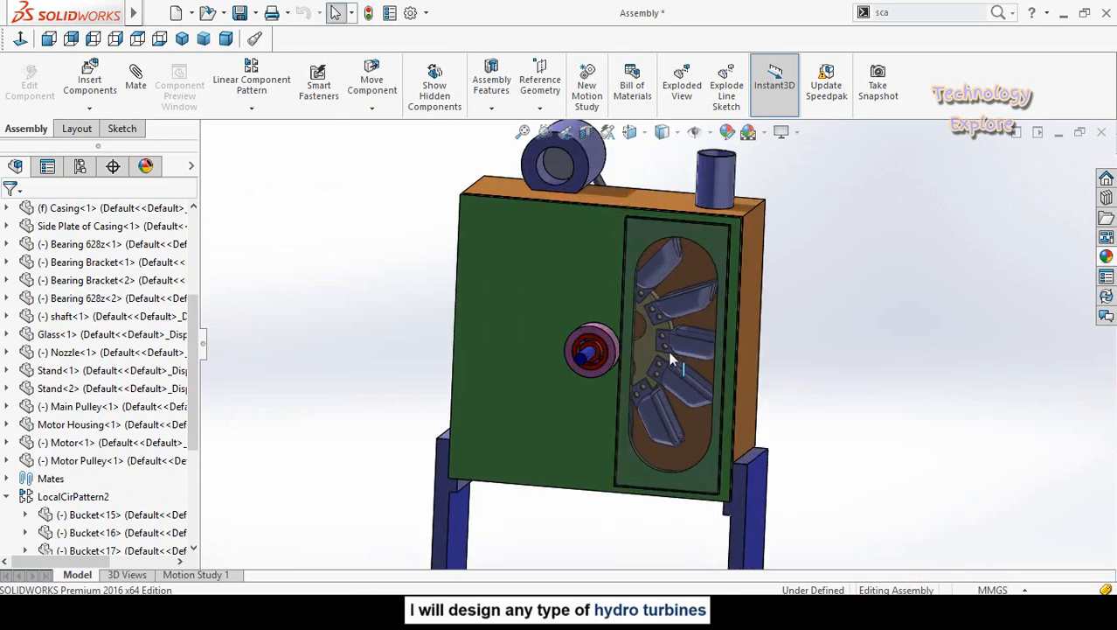
middle_click_drag(671, 359, 683, 308)
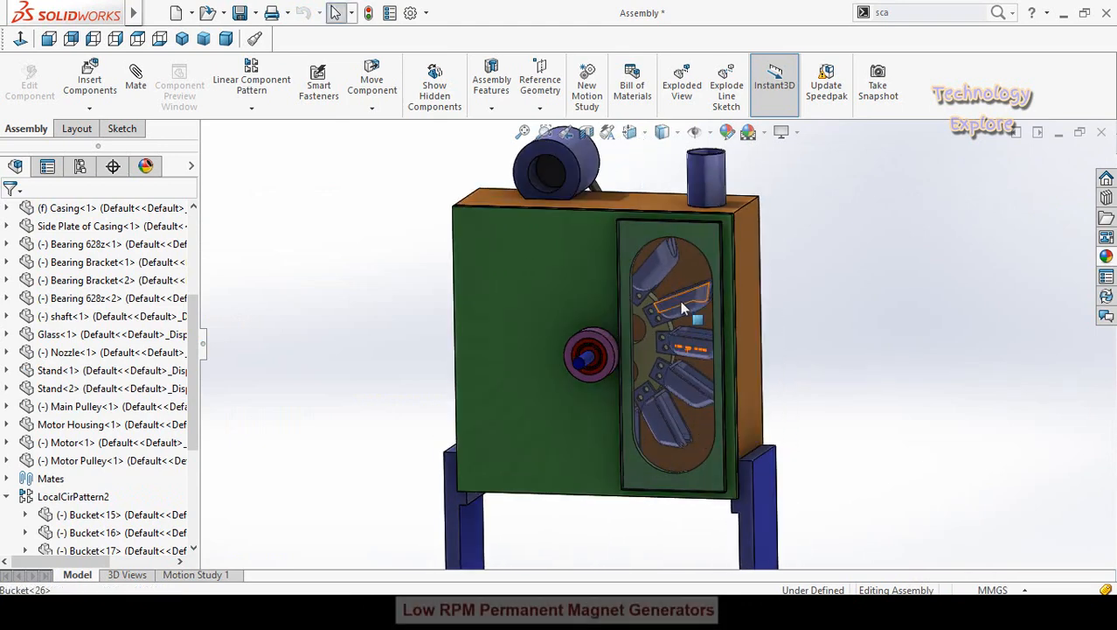
left_click_drag(683, 308, 299, 407)
left_click(372, 378)
middle_click_drag(372, 377, 532, 395)
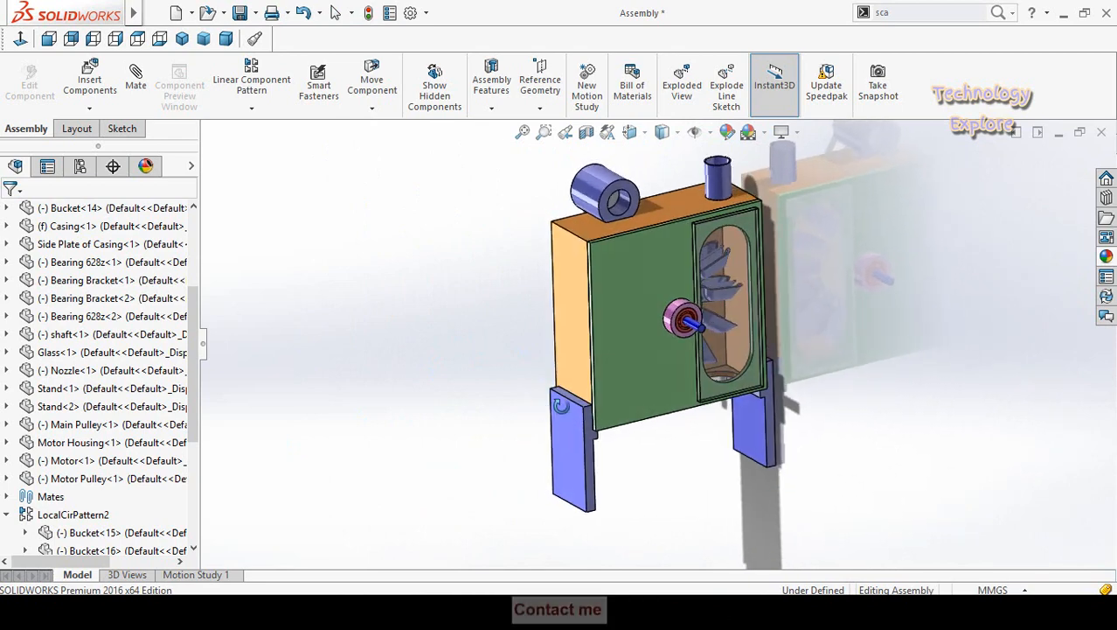
scroll(722, 332, "up", 1)
scroll(722, 332, "down", 1)
scroll(722, 332, "down", 1)
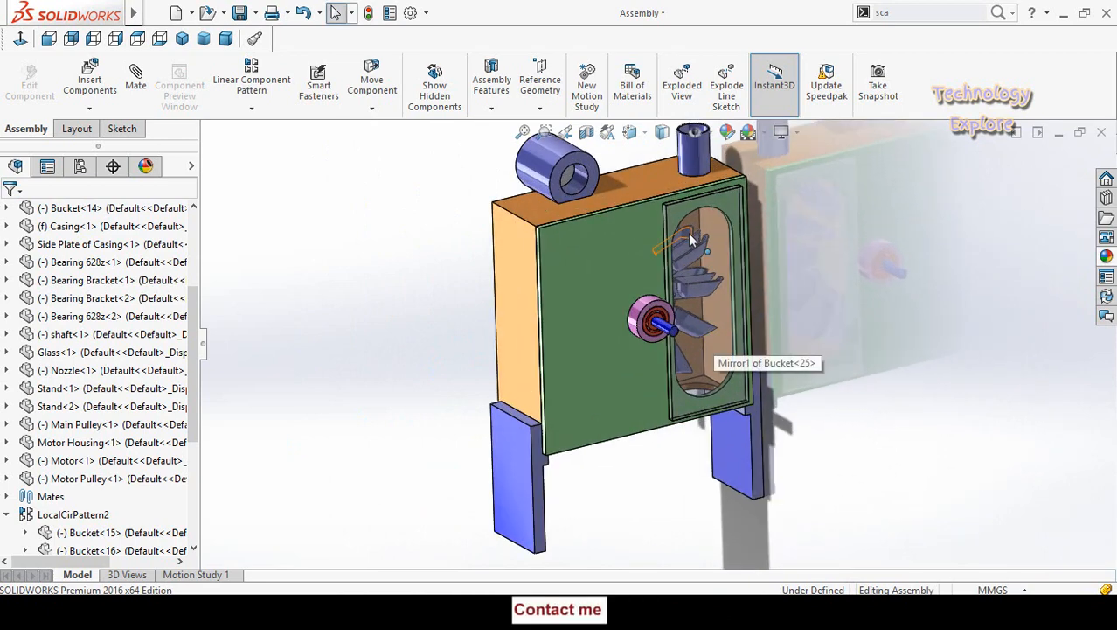
middle_click_drag(661, 250, 647, 272, "ctrl")
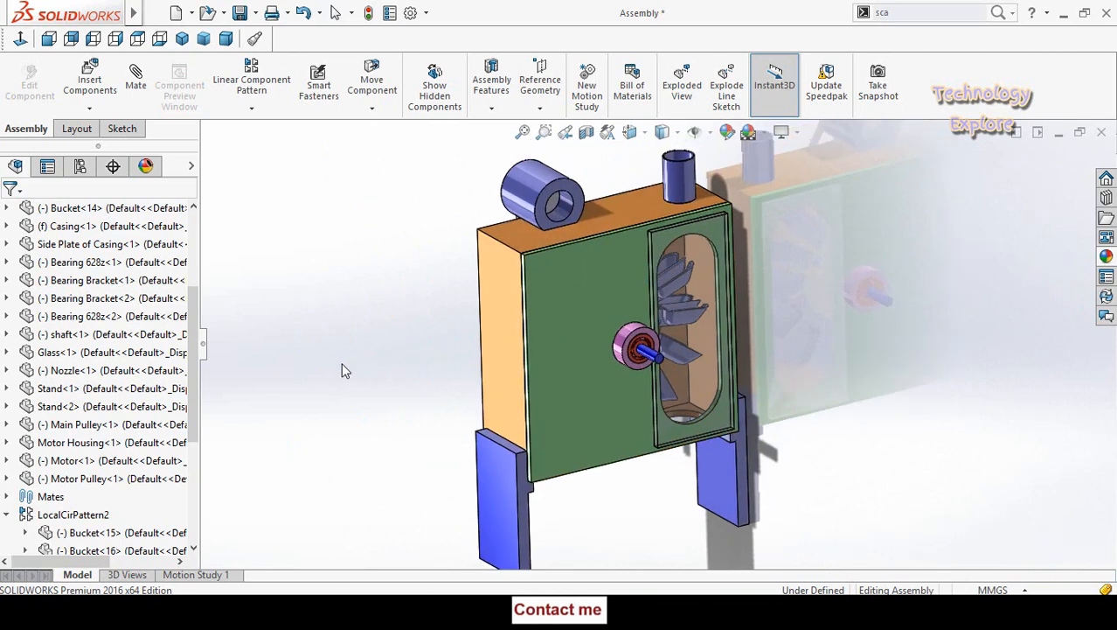
Open Motion Study 1 and add a rotary motor acting on the protruding turbine shaft's face
left_click(196, 574)
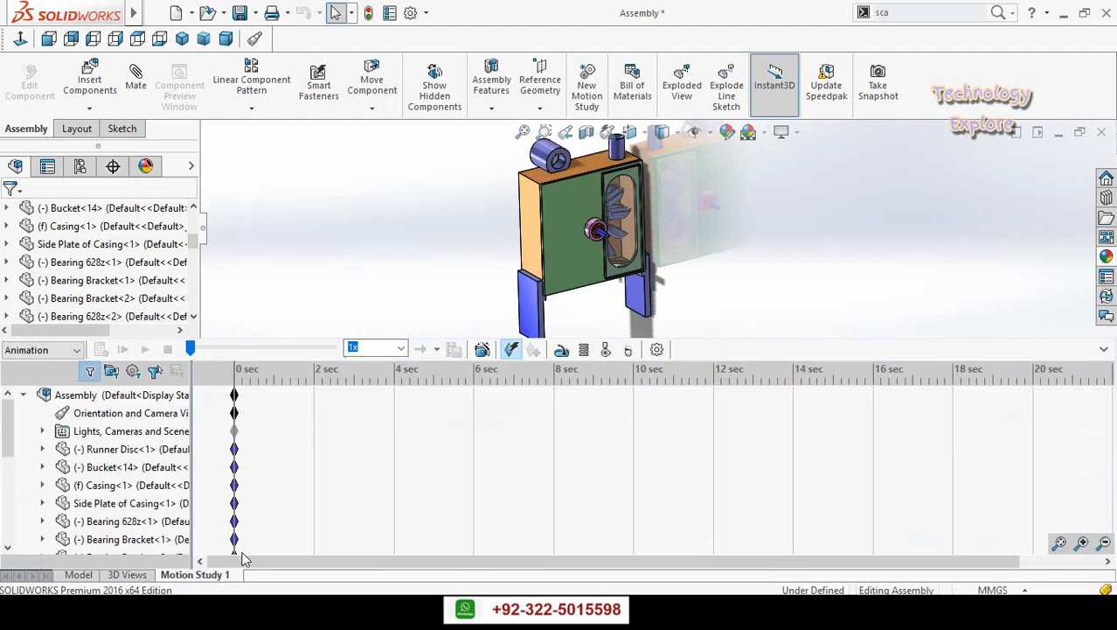
left_click(559, 350)
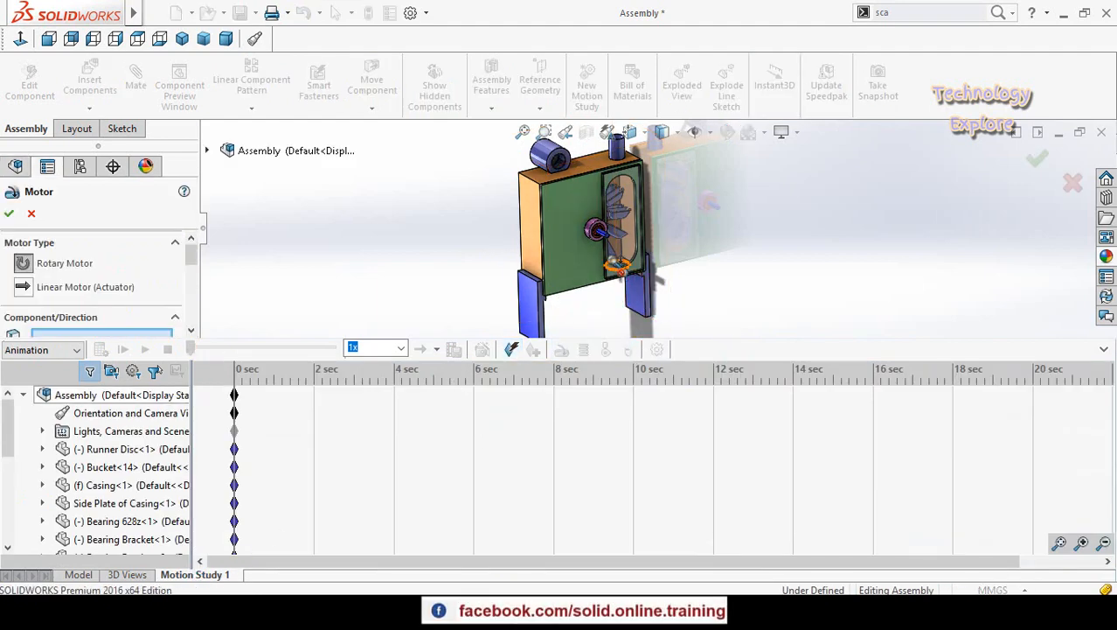
scroll(603, 266, "down", 5)
scroll(616, 162, "up", 3)
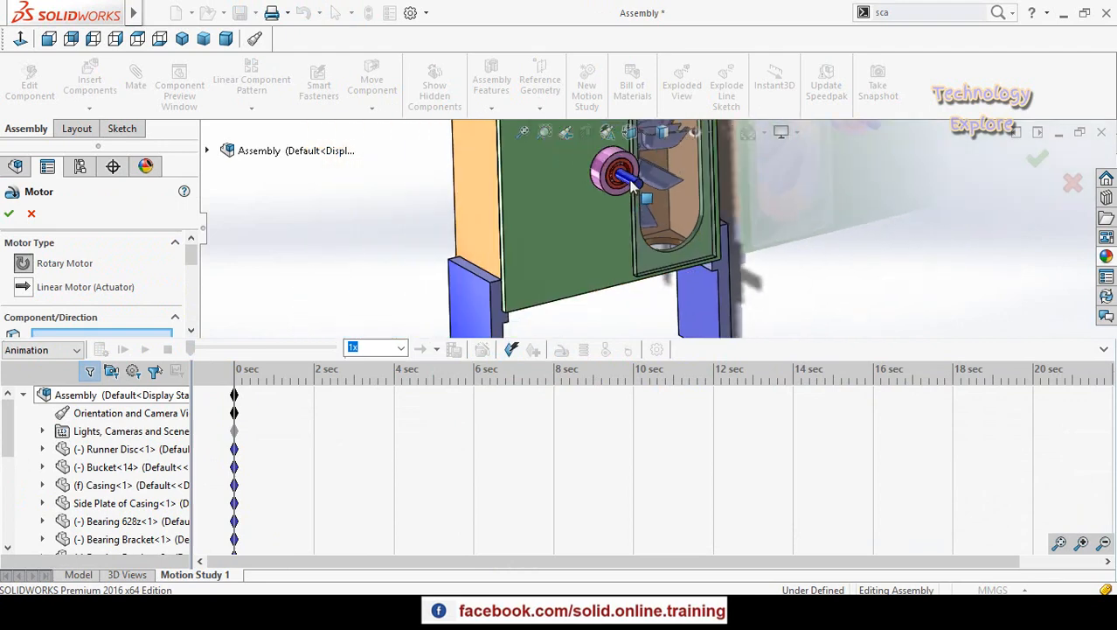
left_click(631, 181)
scroll(647, 197, "up", 2)
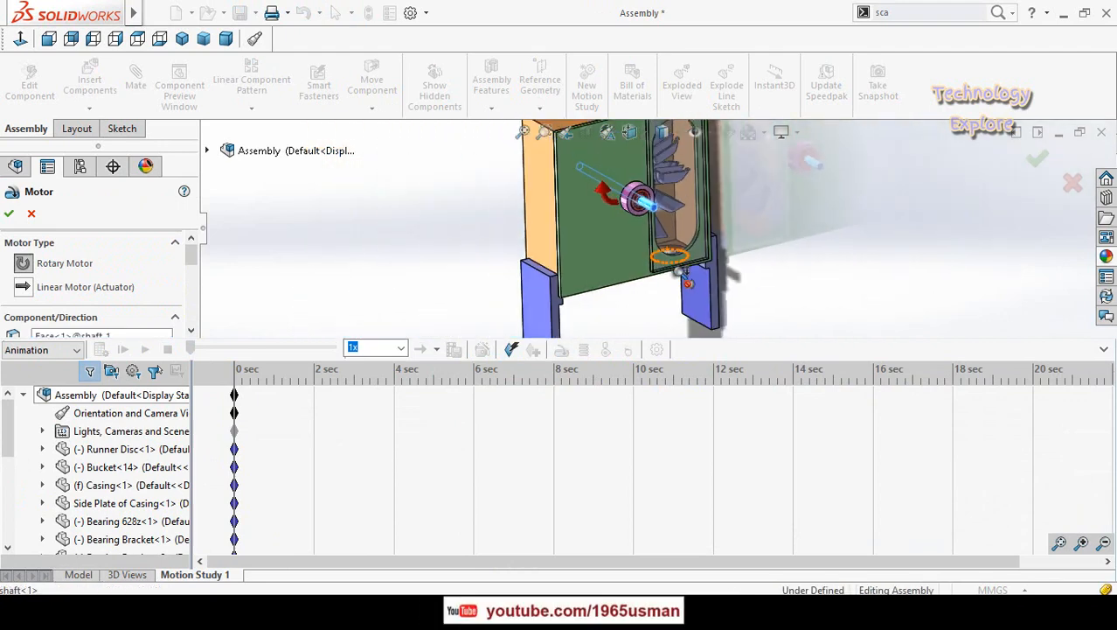
scroll(680, 272, "up", 2)
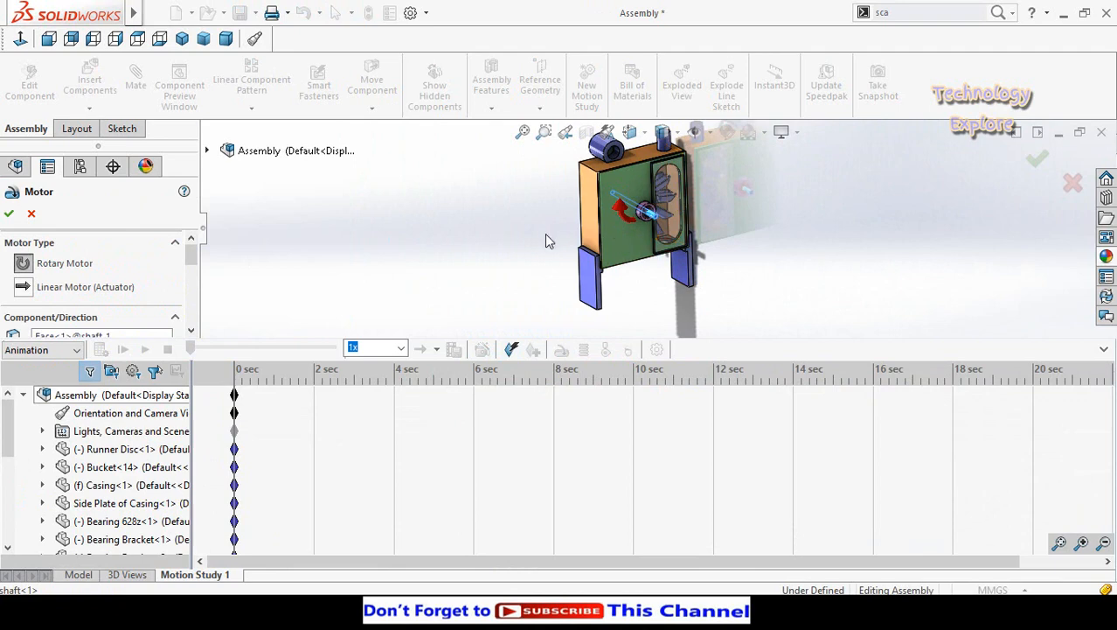
Set the rotary motor to a constant speed of 60 RPM and accept it
left_click_drag(192, 255, 191, 290)
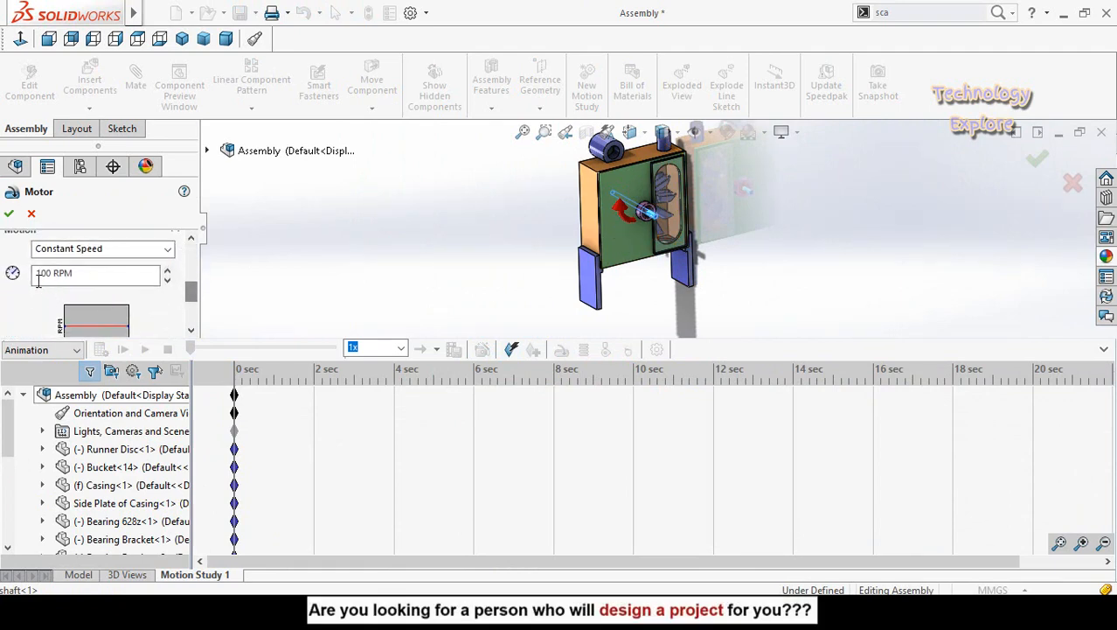
left_click_drag(52, 275, 33, 274)
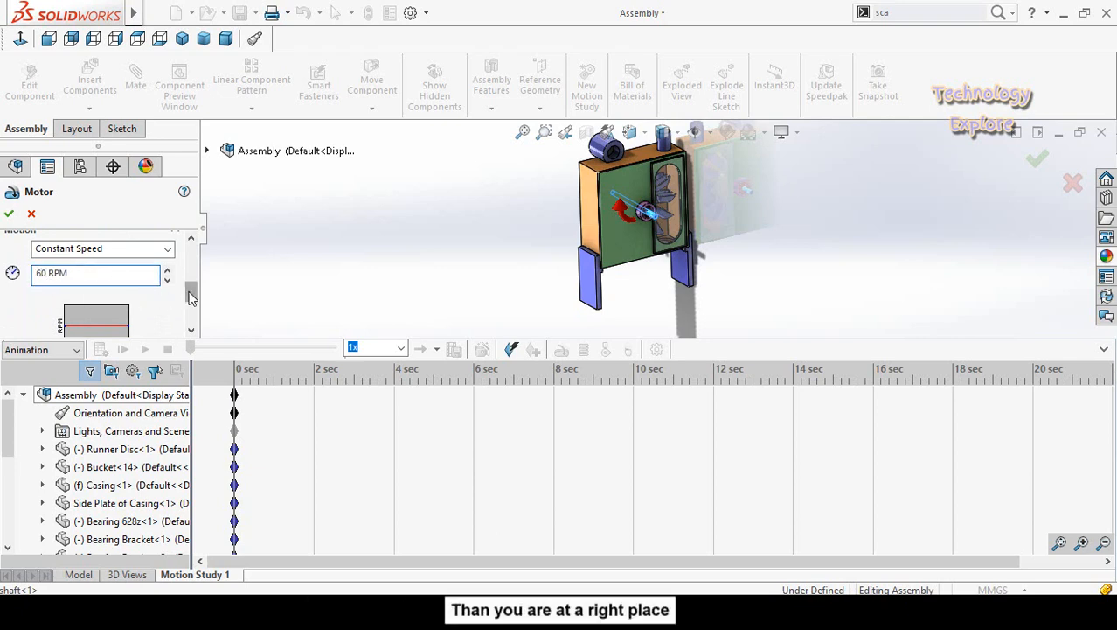
left_click_drag(193, 297, 191, 318)
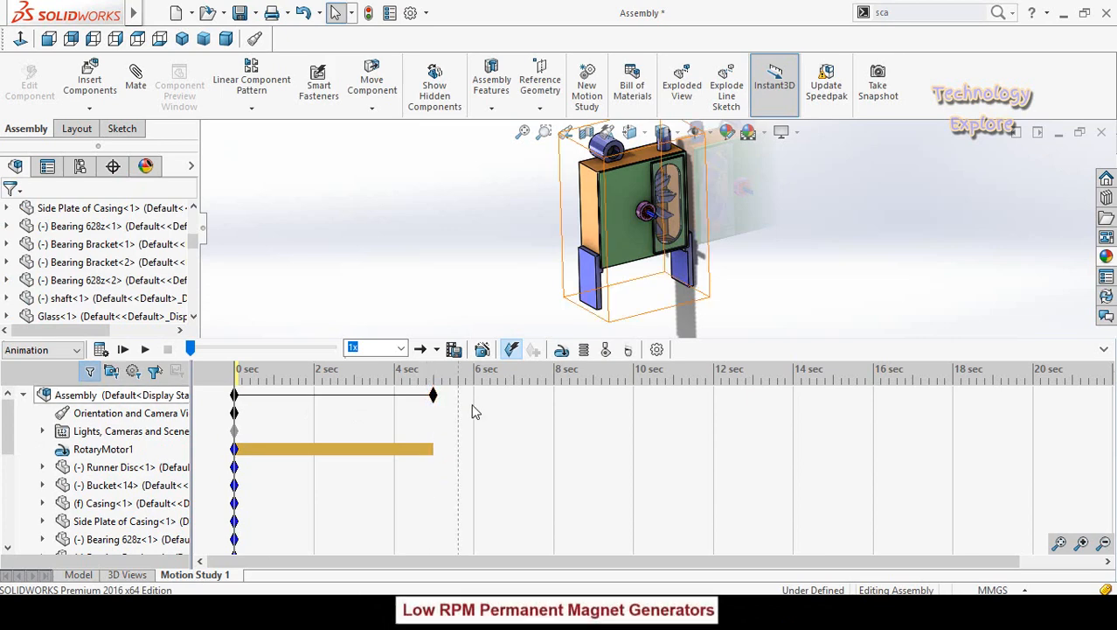
Set the playback speed to 0.5x and calculate the motion study
left_click(402, 349)
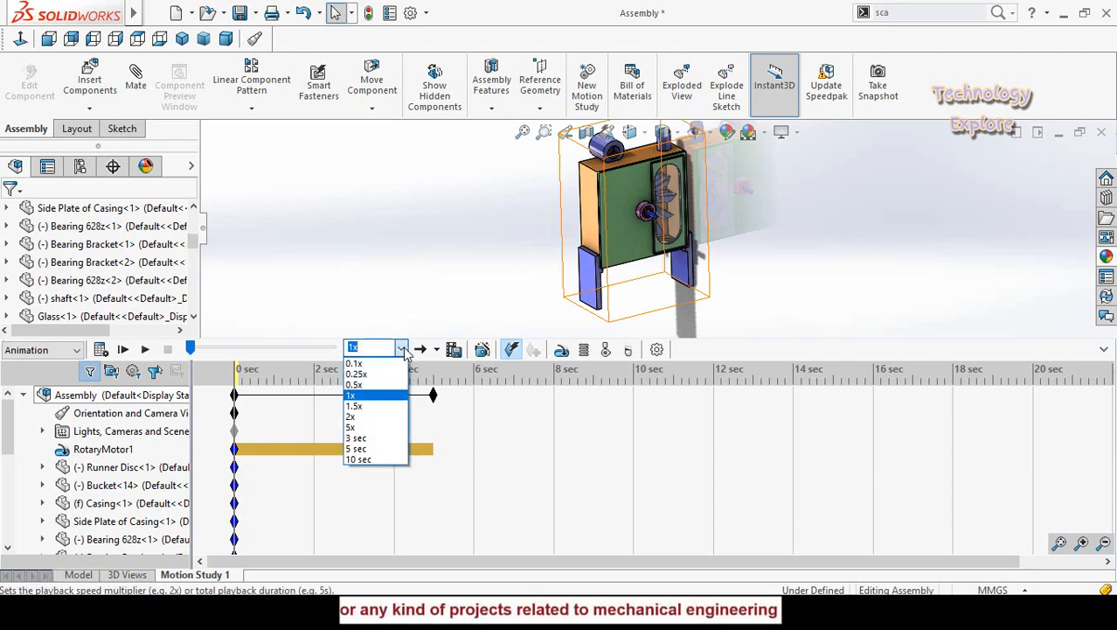
left_click(373, 384)
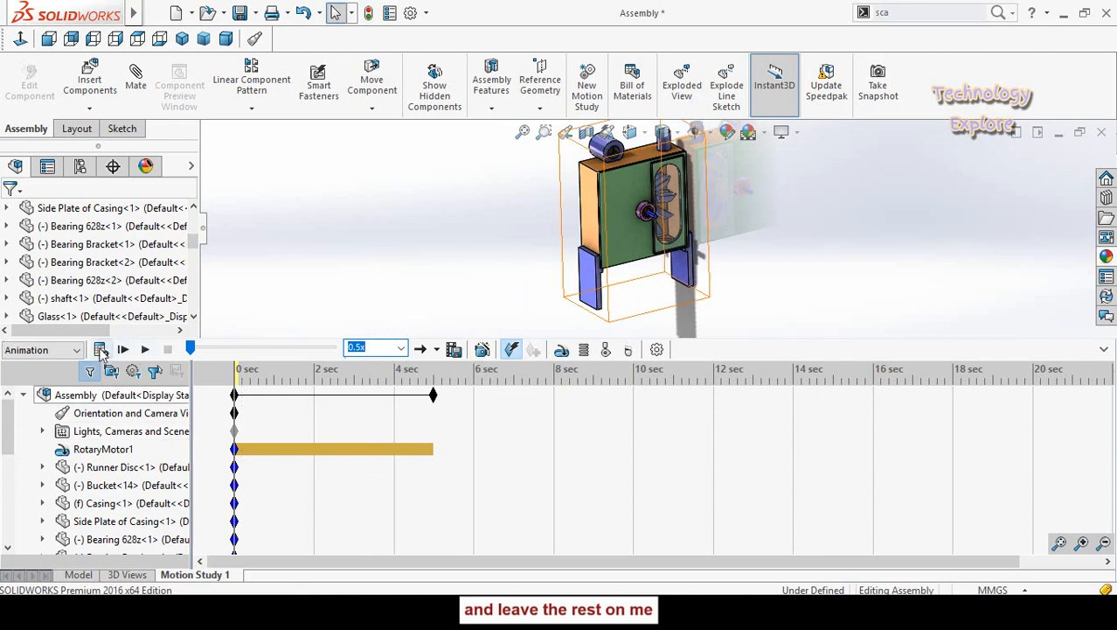
left_click(99, 349)
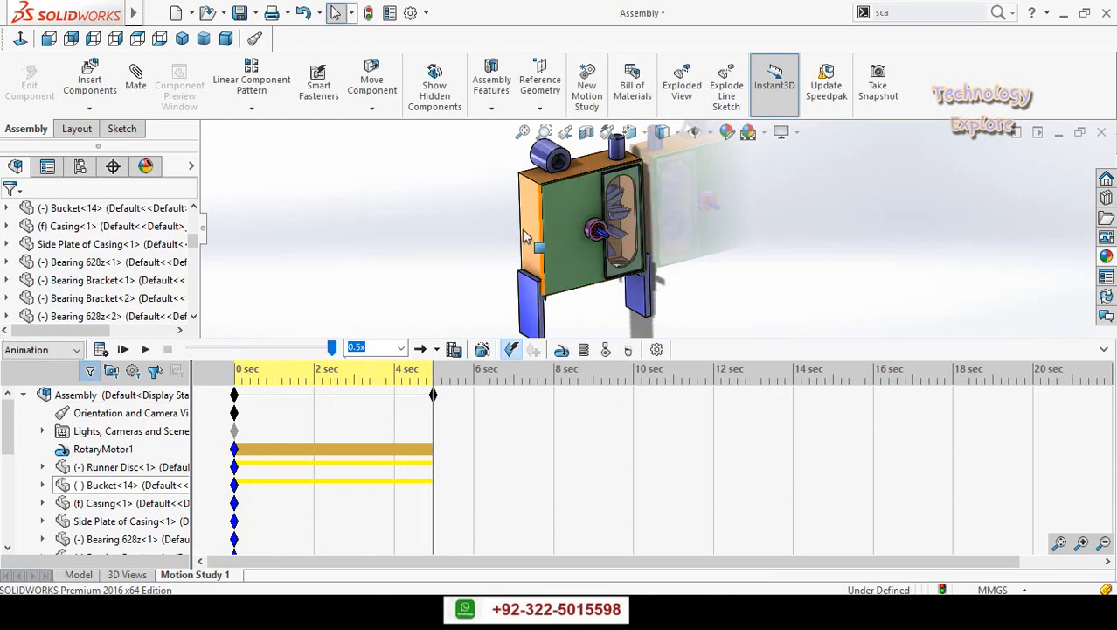
Set up a Rotate model animation with the Animation Wizard, turning 0.3 rotations counterclockwise about the Y-axis
left_click(483, 350)
left_click_drag(554, 105, 868, 96)
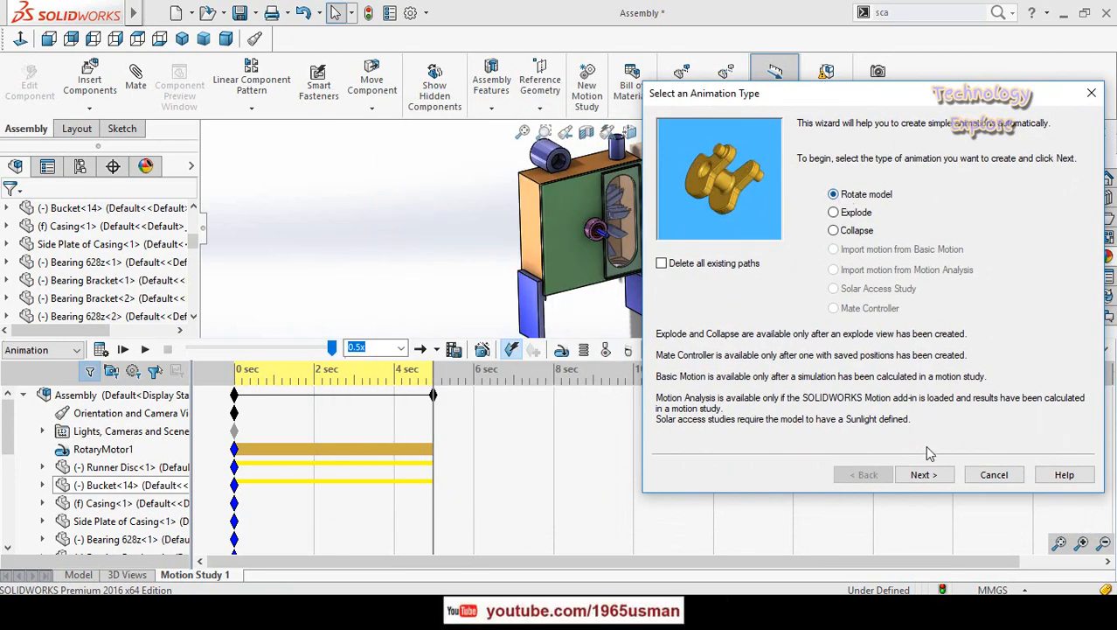
left_click(925, 475)
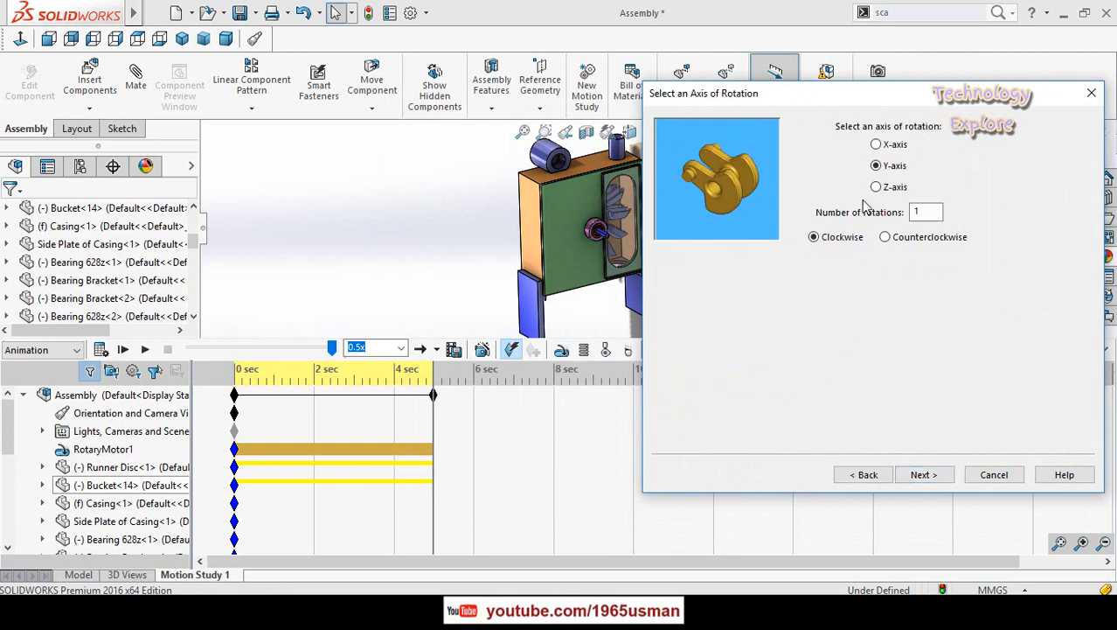
left_click_drag(859, 105, 941, 110)
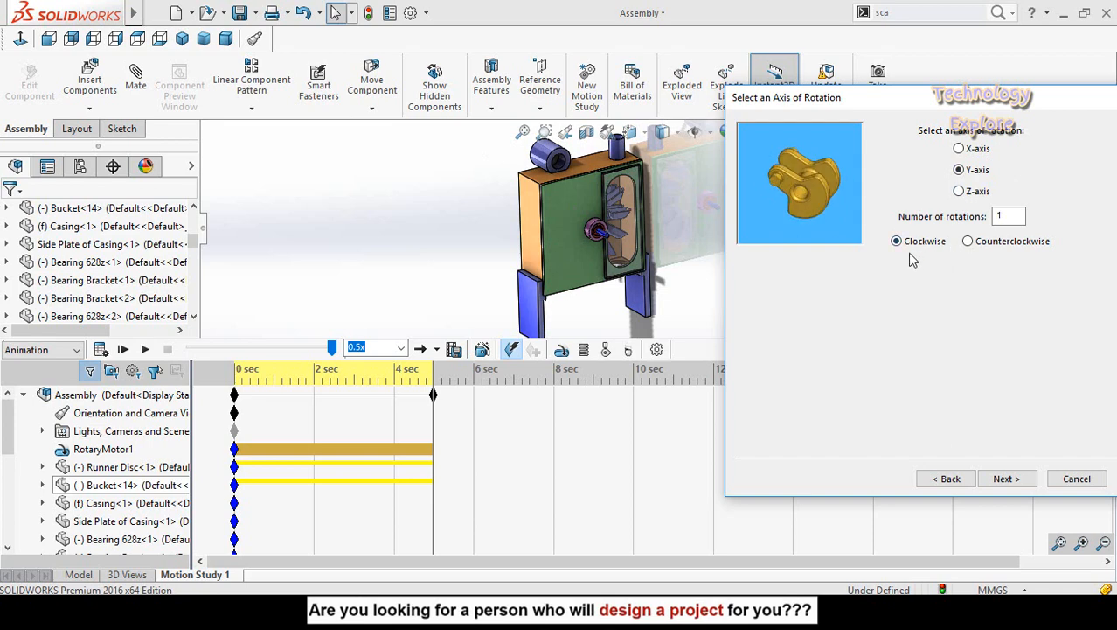
left_click(968, 243)
left_click(1006, 217)
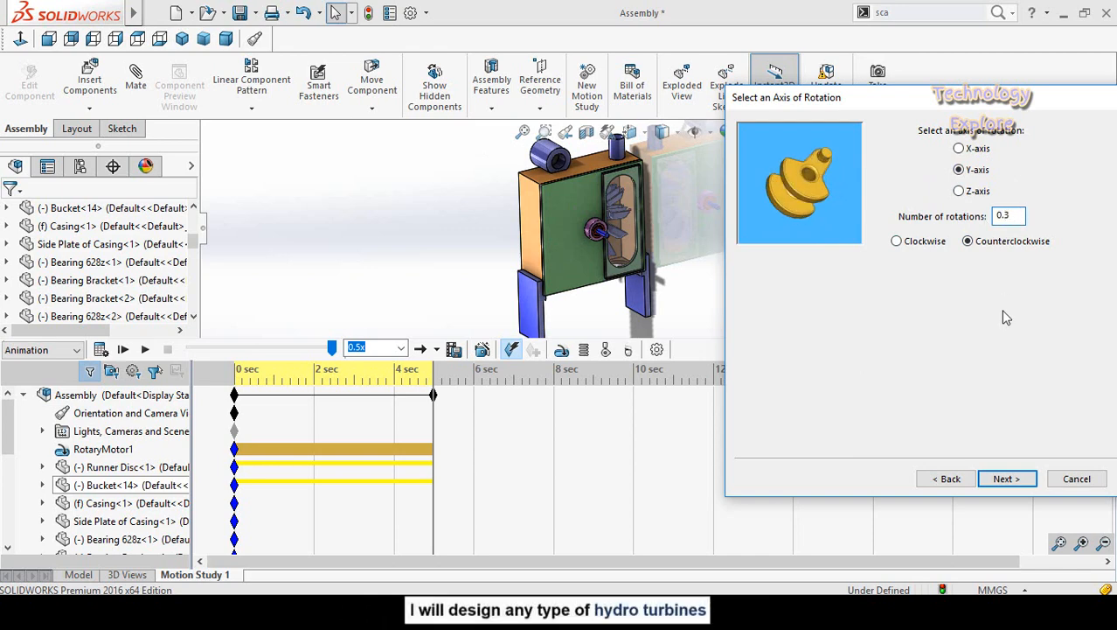
Give the model rotation a duration of 5 seconds with a start time of 5 seconds and finish the wizard
left_click(1008, 481)
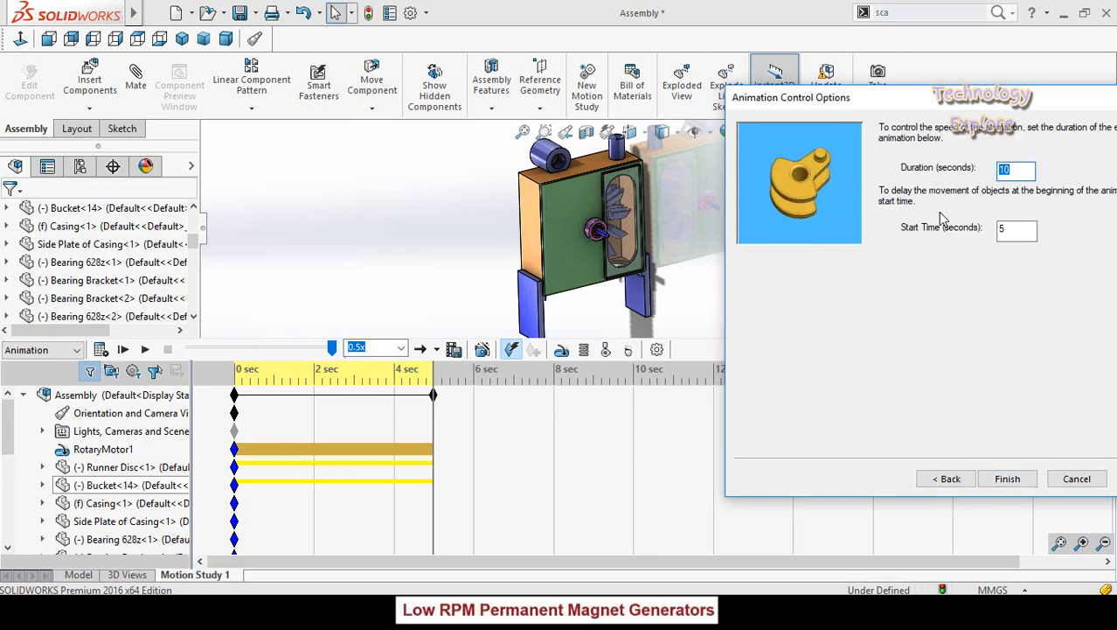
left_click(1001, 170)
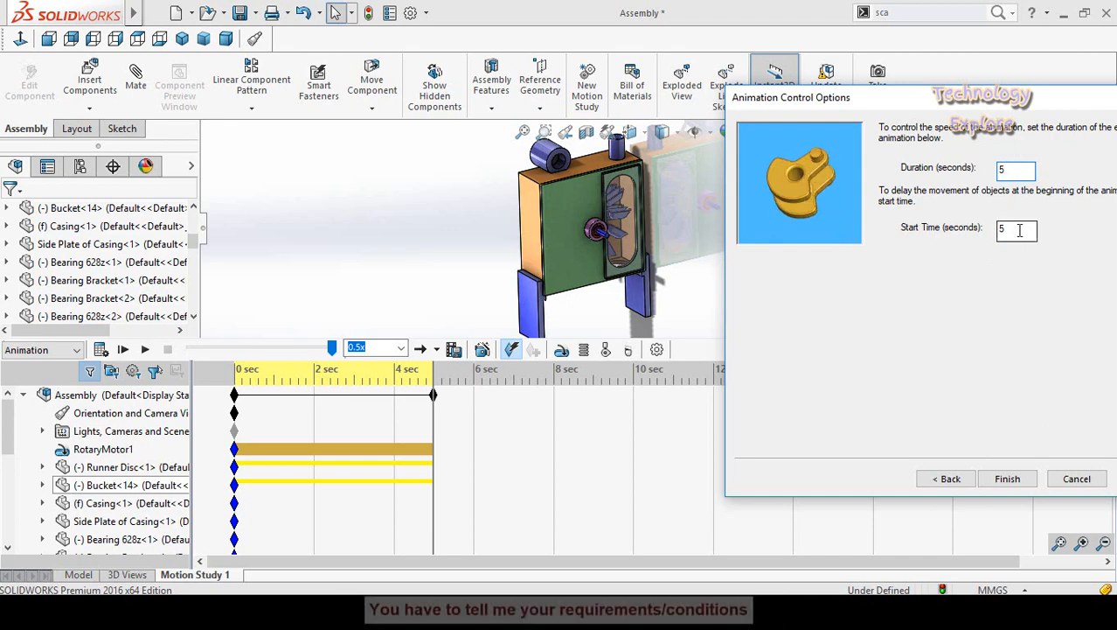
left_click(1007, 481)
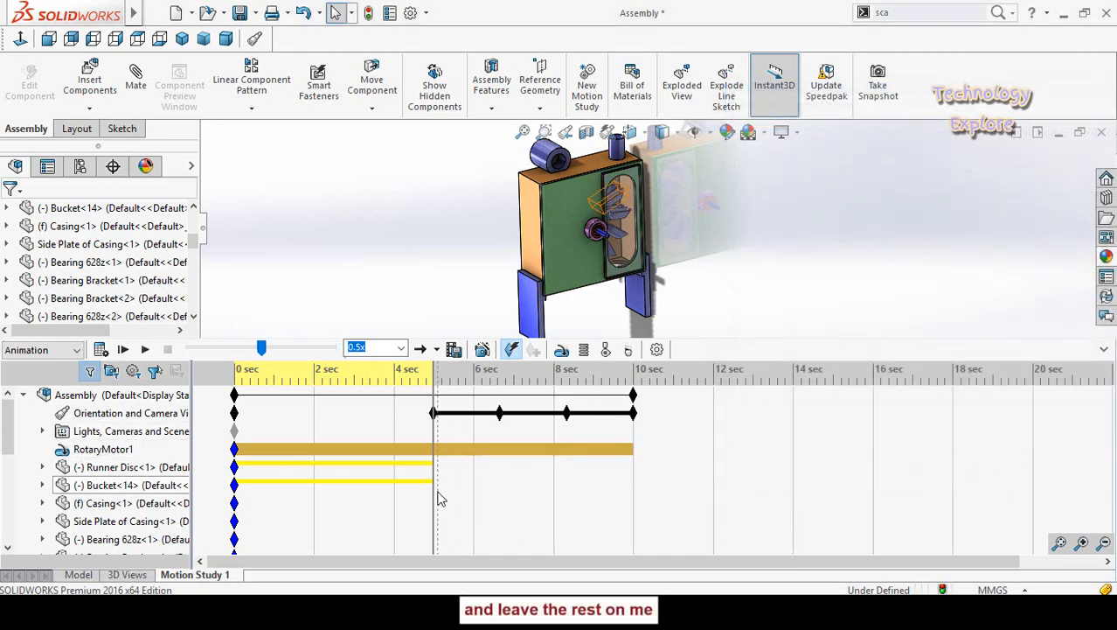
Scrub through the animation timeline to preview the motion, leaving the time bar at about 1.6 seconds
left_click_drag(435, 495, 330, 487)
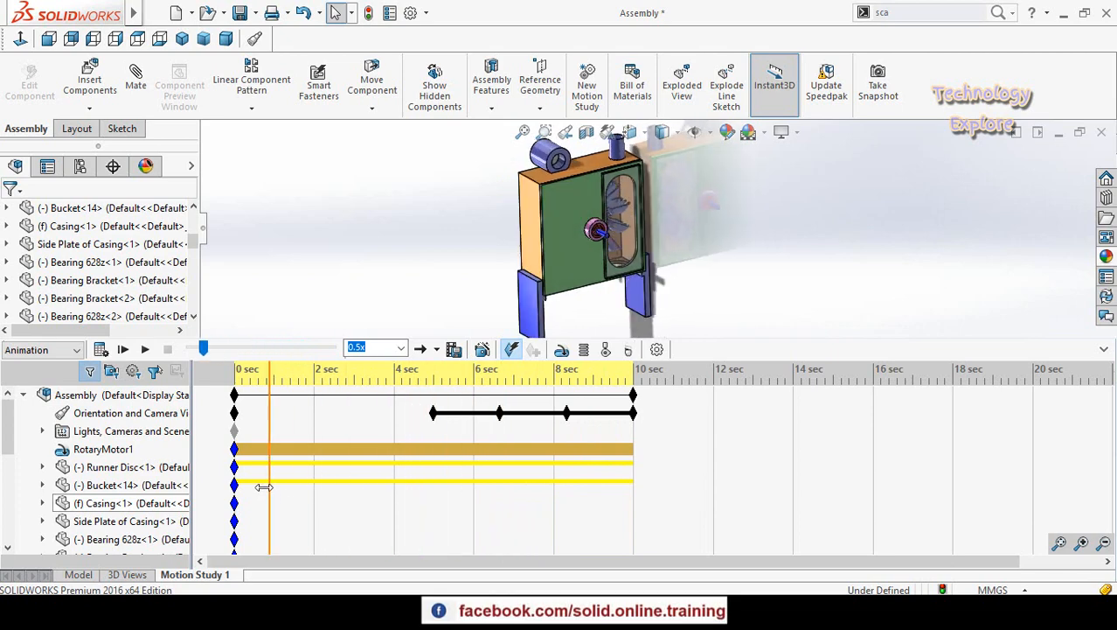
left_click_drag(262, 487, 298, 479)
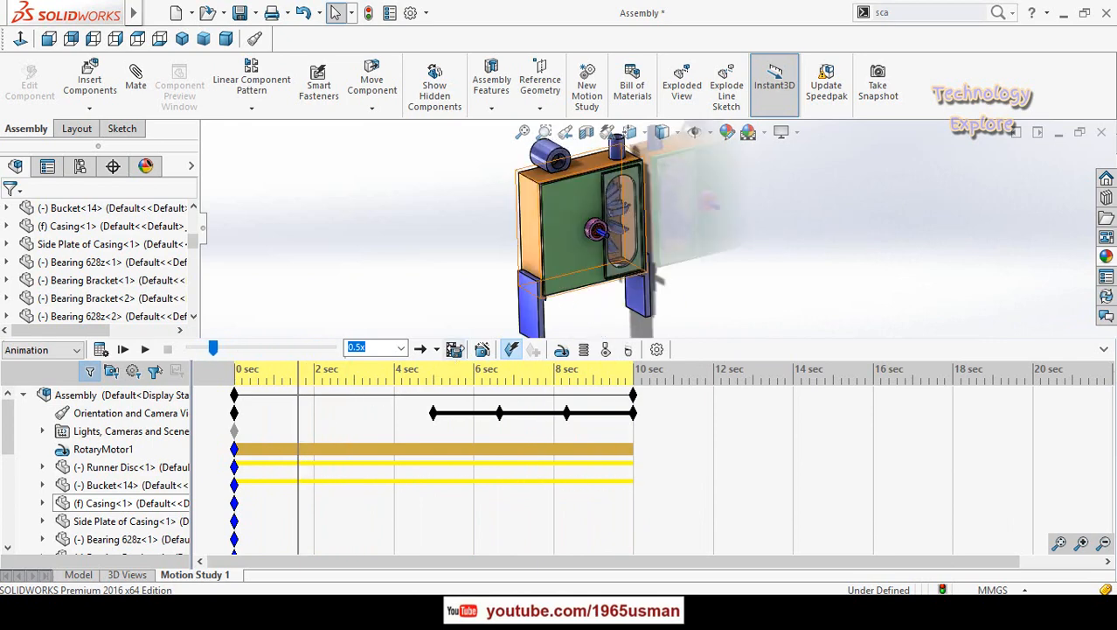
Start saving the animation as an AVI file on the Desktop, named "Animation Pelton wheel"
left_click(453, 349)
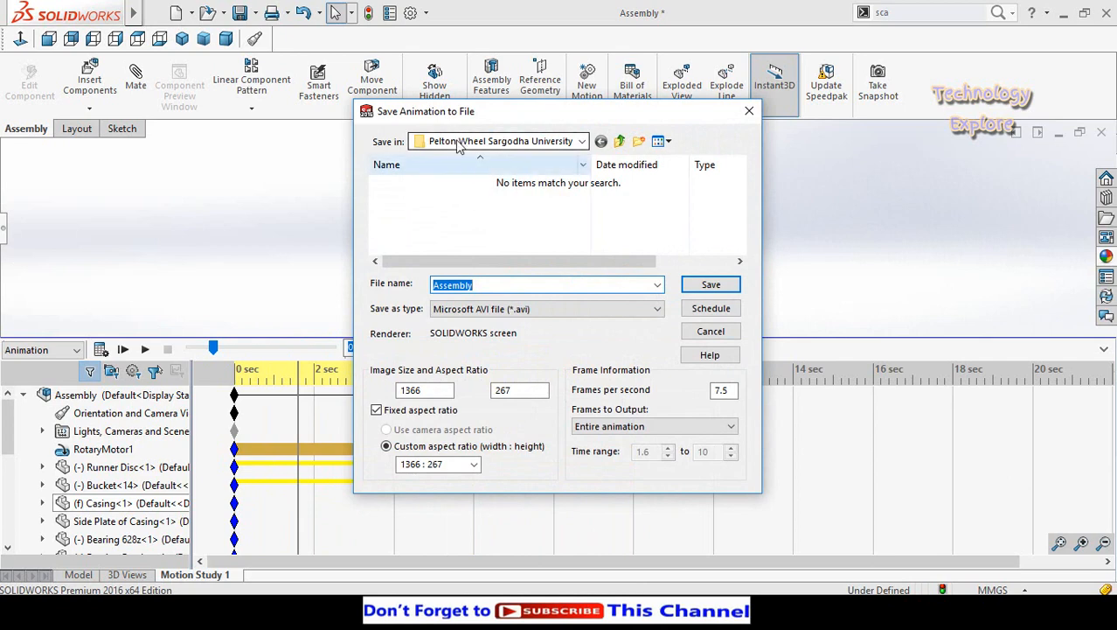
left_click(462, 143)
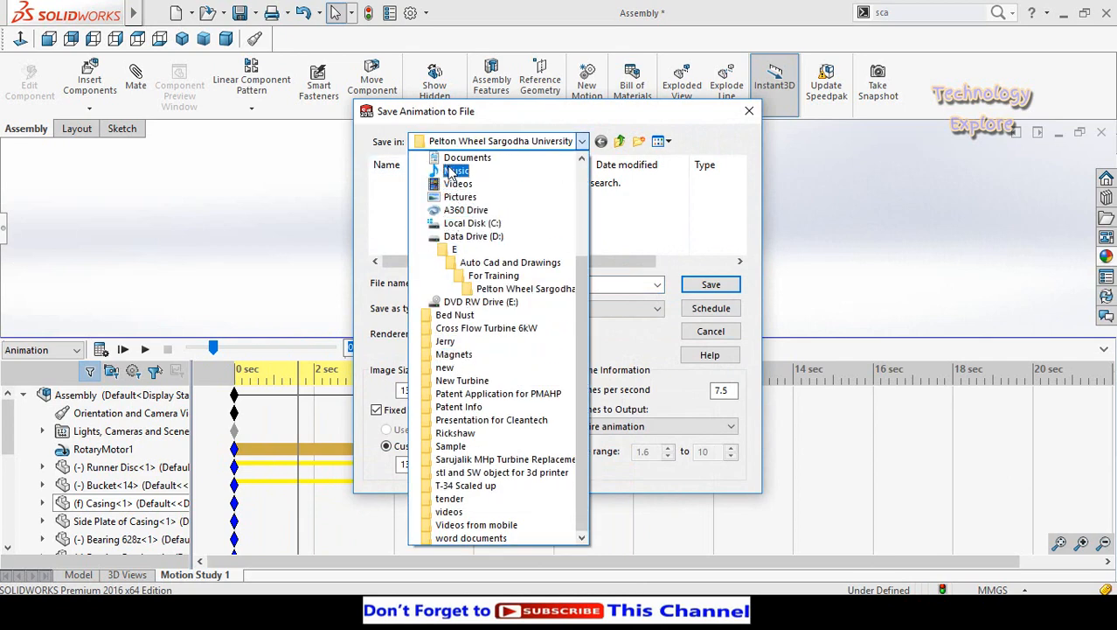
scroll(453, 222, "up", 3)
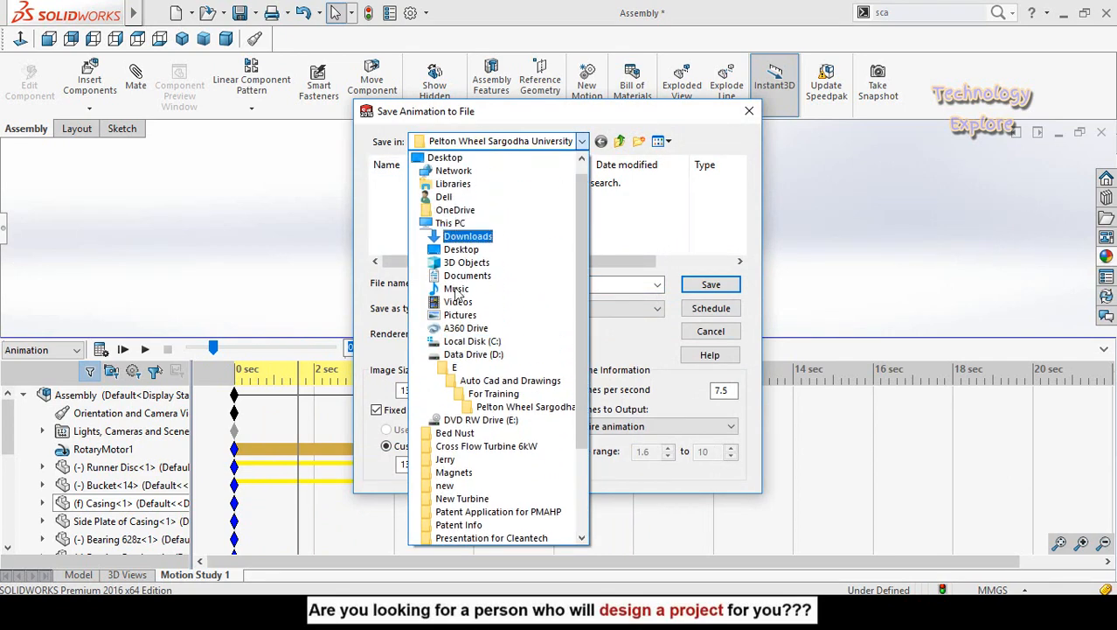
left_click(453, 249)
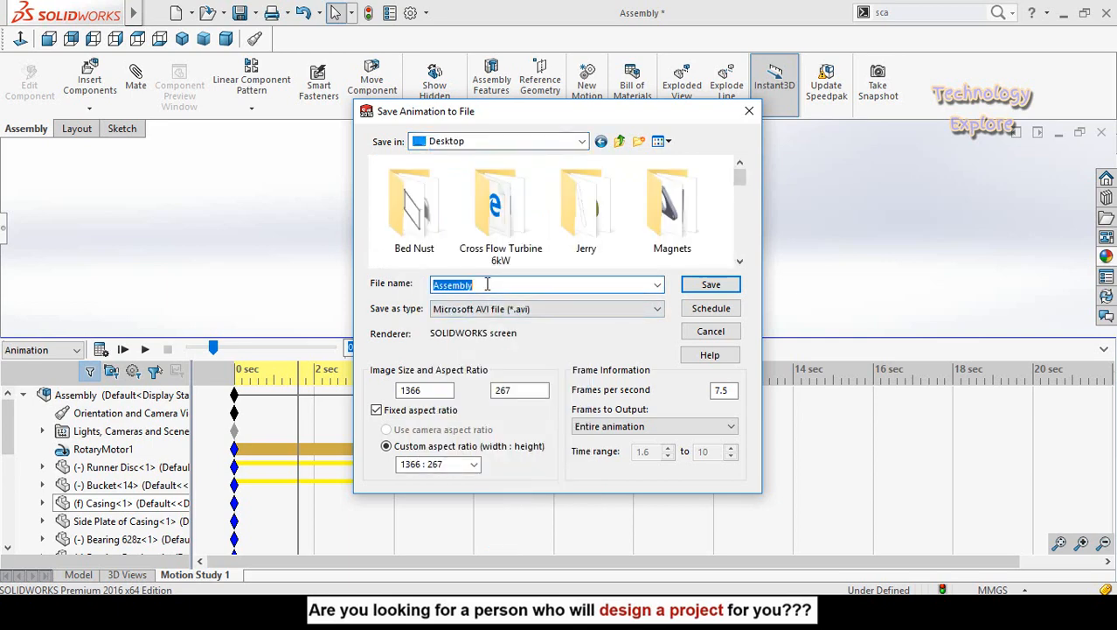
type("Amina")
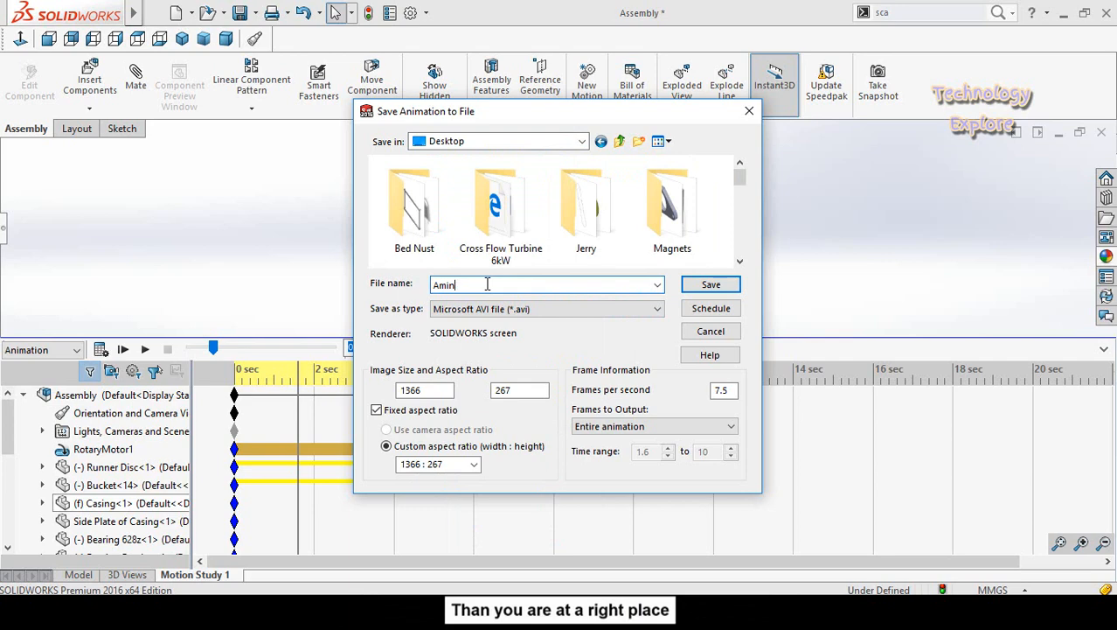
key("BackSpace")
type("nimation Pelton wheel")
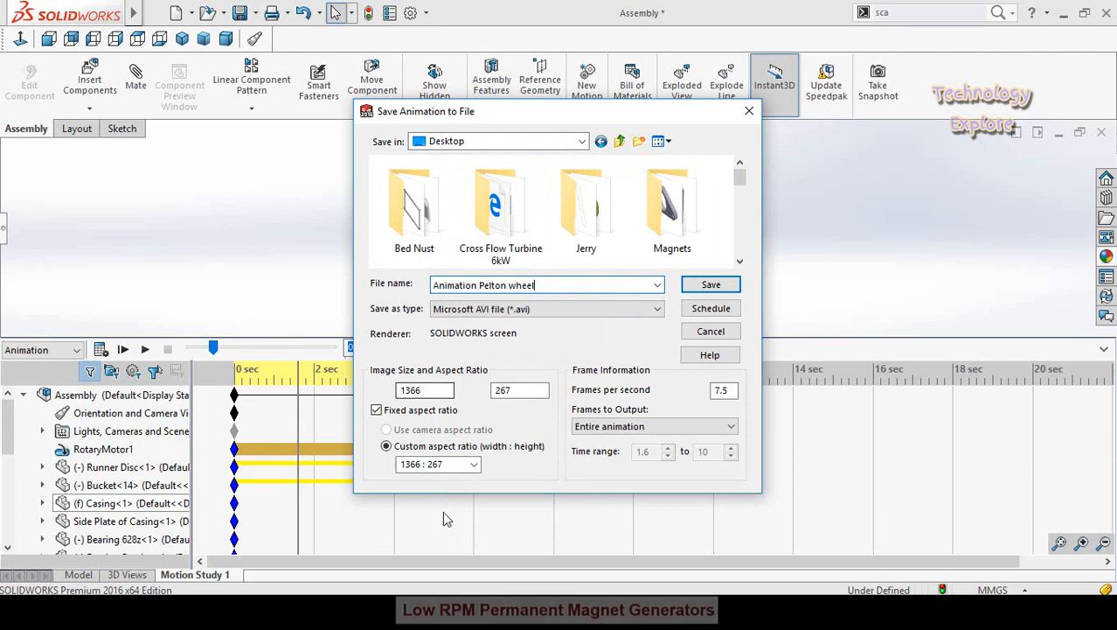
Set the video's aspect ratio to 16:9 and save it with the Intel IYUV codec, recalculating the motion study results
left_click(474, 465)
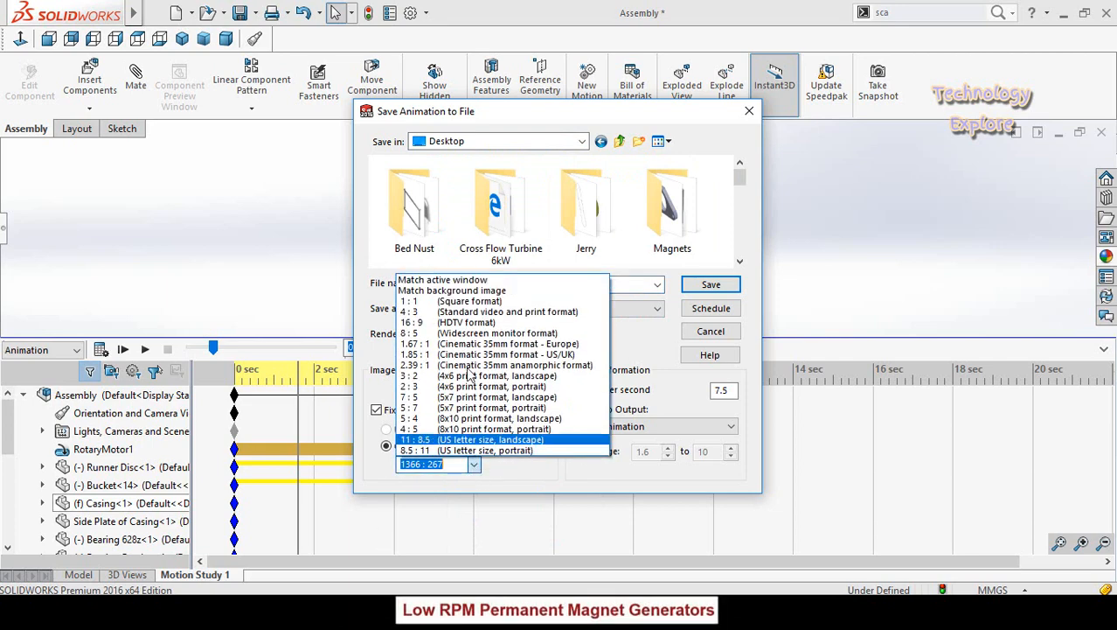
left_click(438, 322)
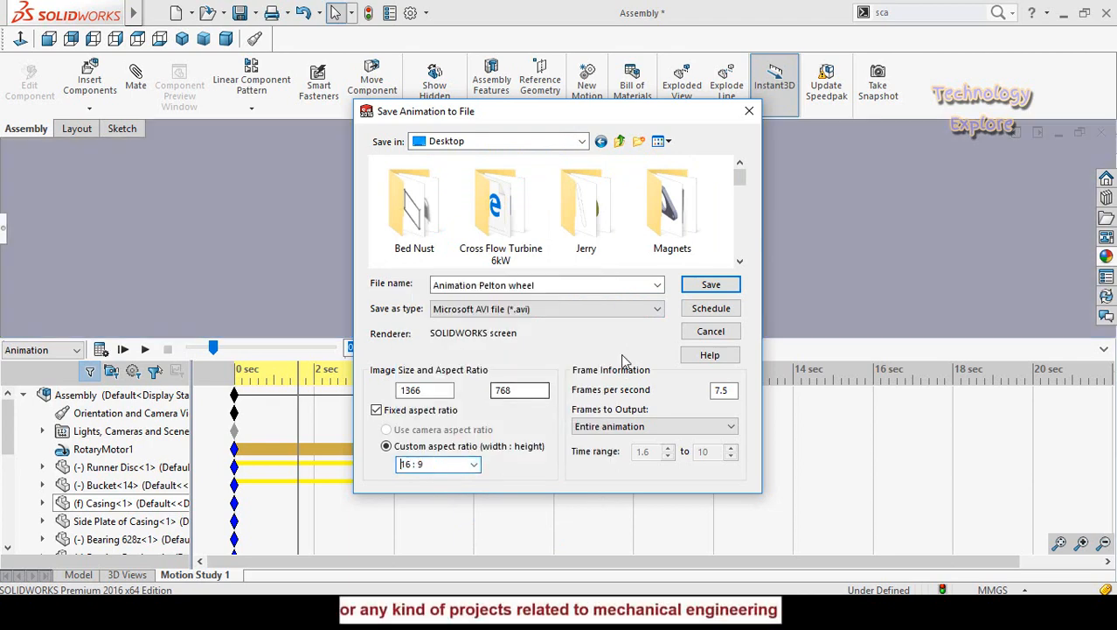
left_click(712, 287)
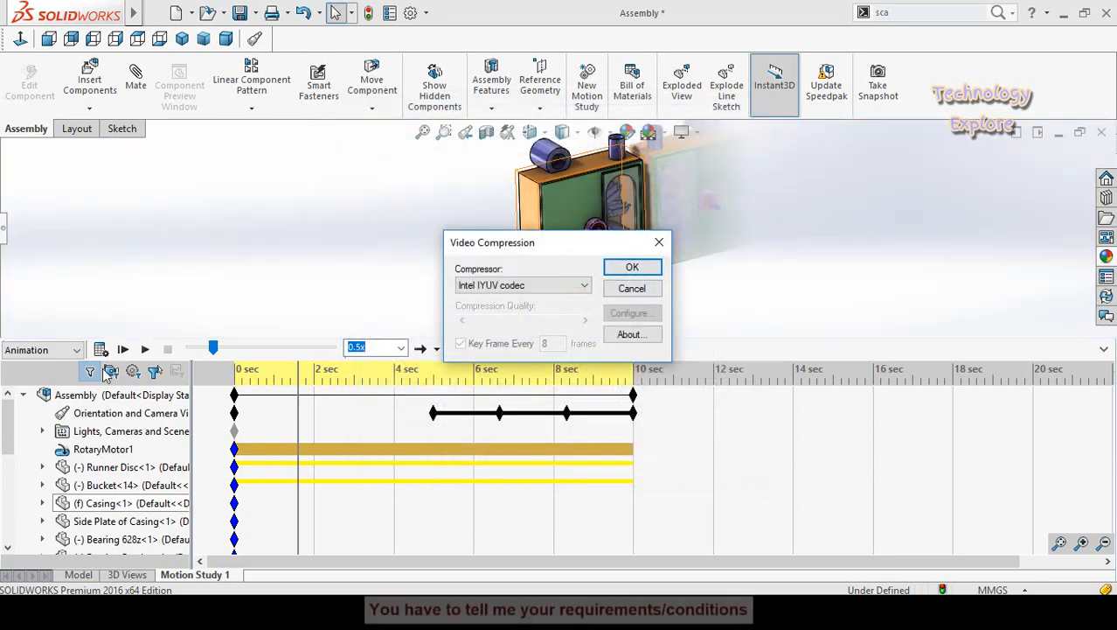
left_click(626, 267)
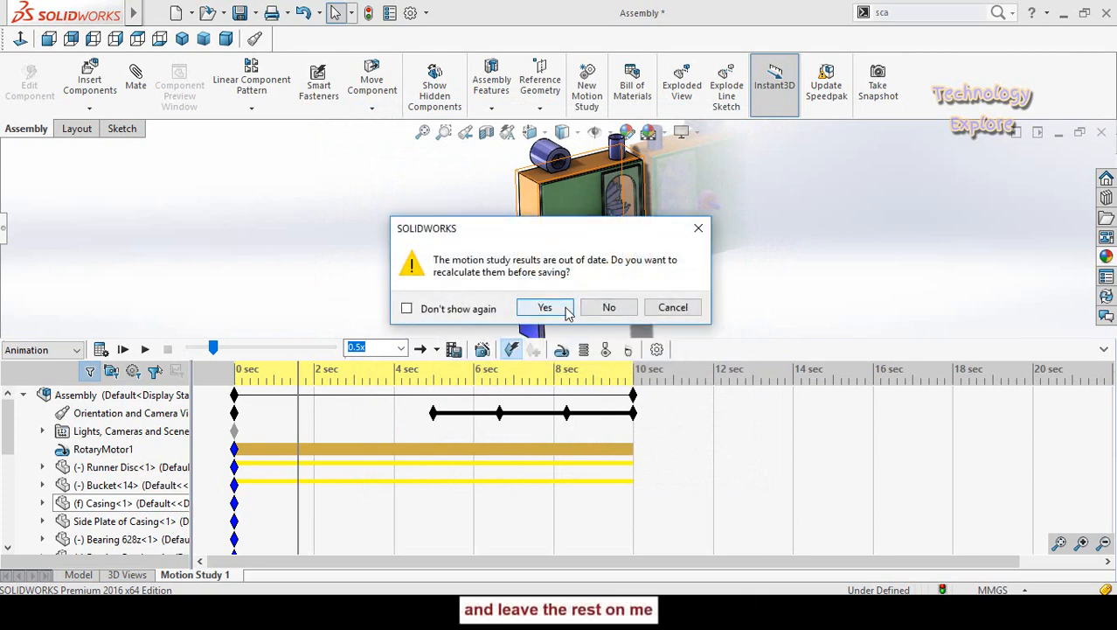
left_click(542, 311)
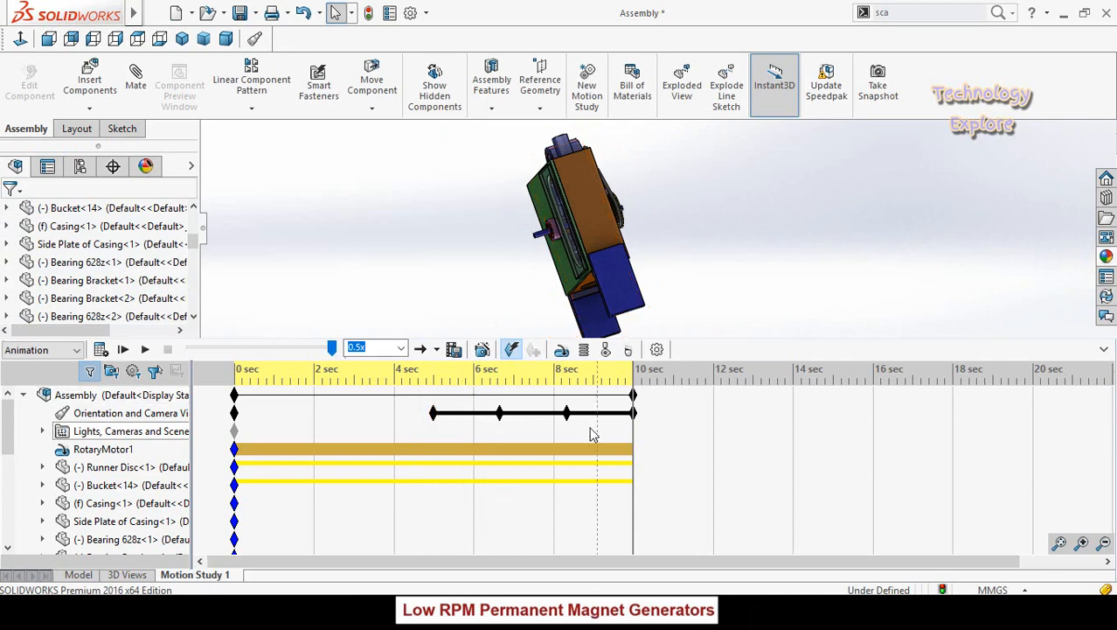
Minimize SOLIDWORKS and open the saved animation video from the desktop in Movies & TV
left_click(1064, 14)
right_click(870, 290)
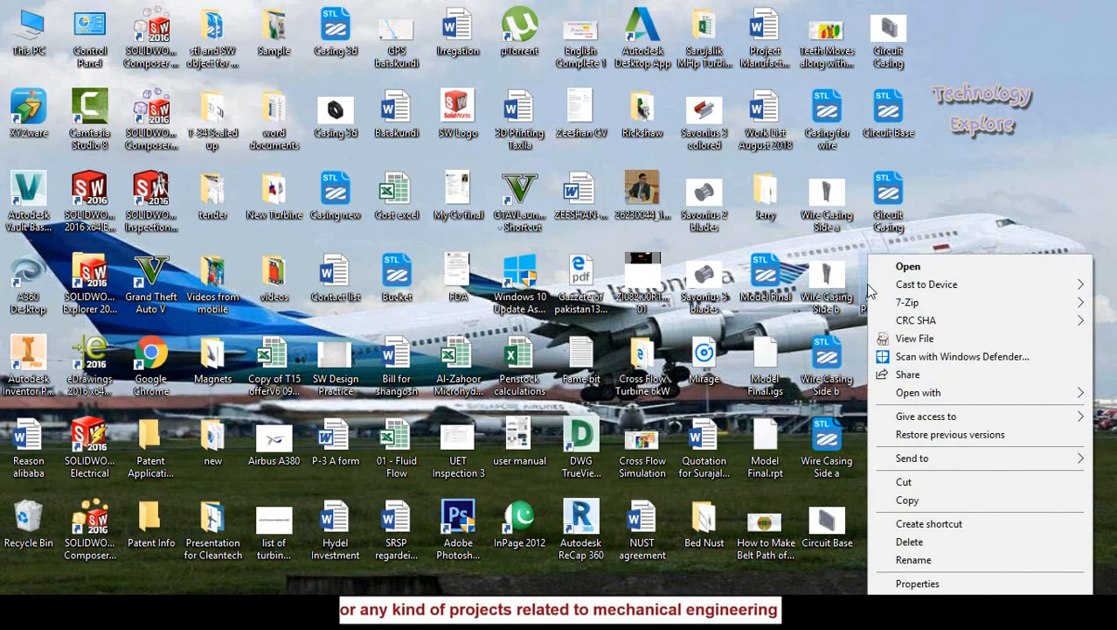
left_click(917, 264)
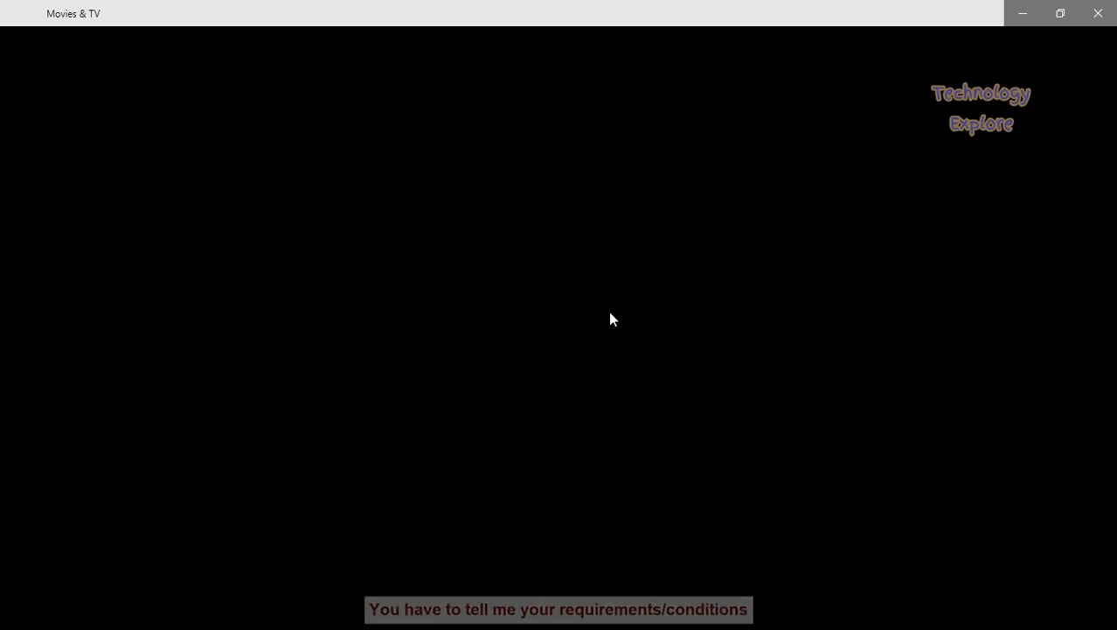